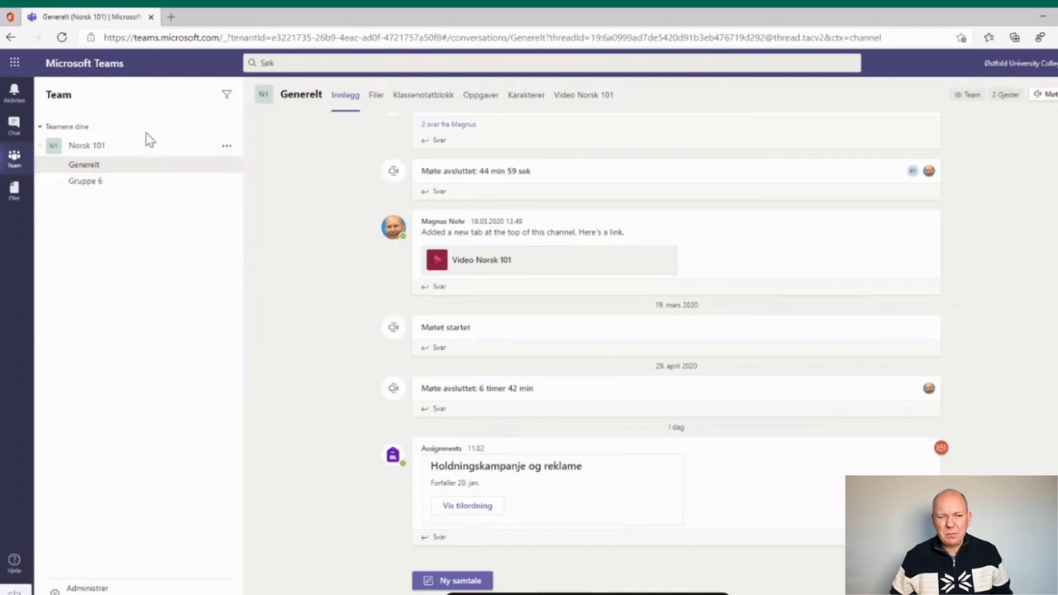
Check the activity feed's assignment notice, and open the Holdningskampanje og reklame assignment in Norsk 101's Generelt channel.
left_click(12, 92)
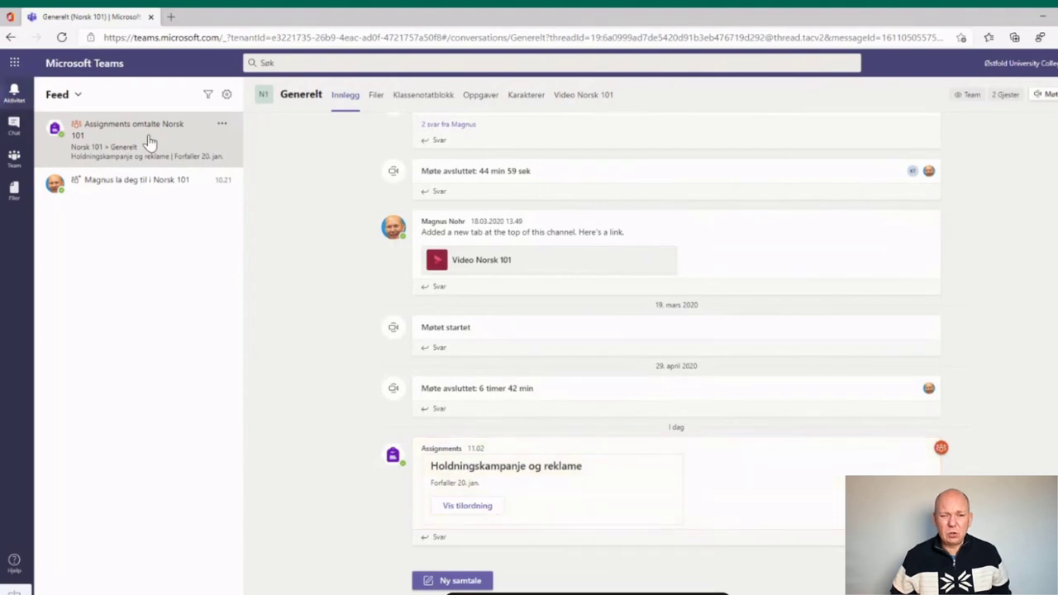
left_click(17, 157)
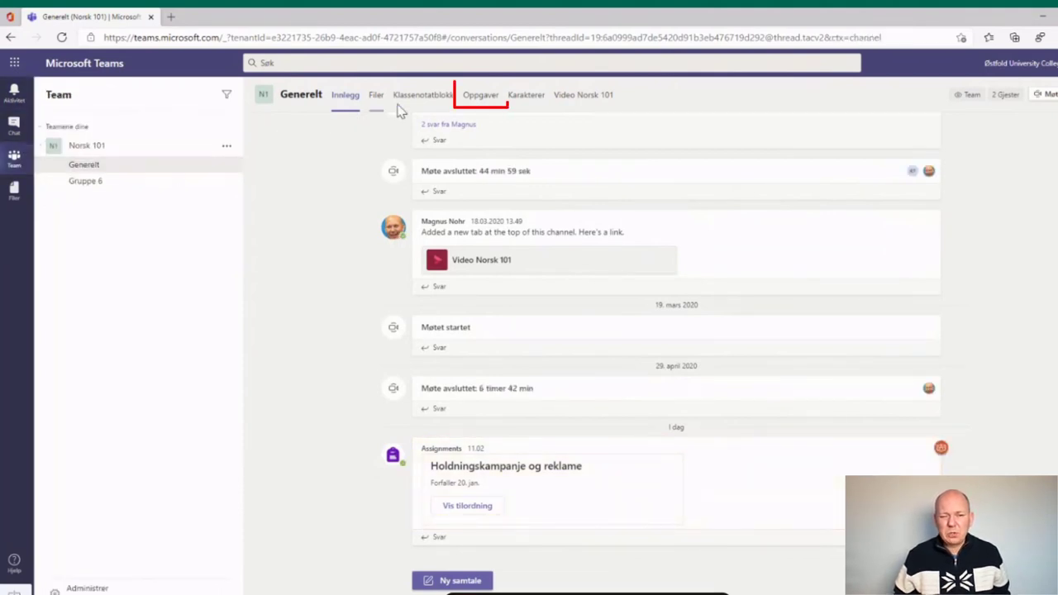
left_click(486, 103)
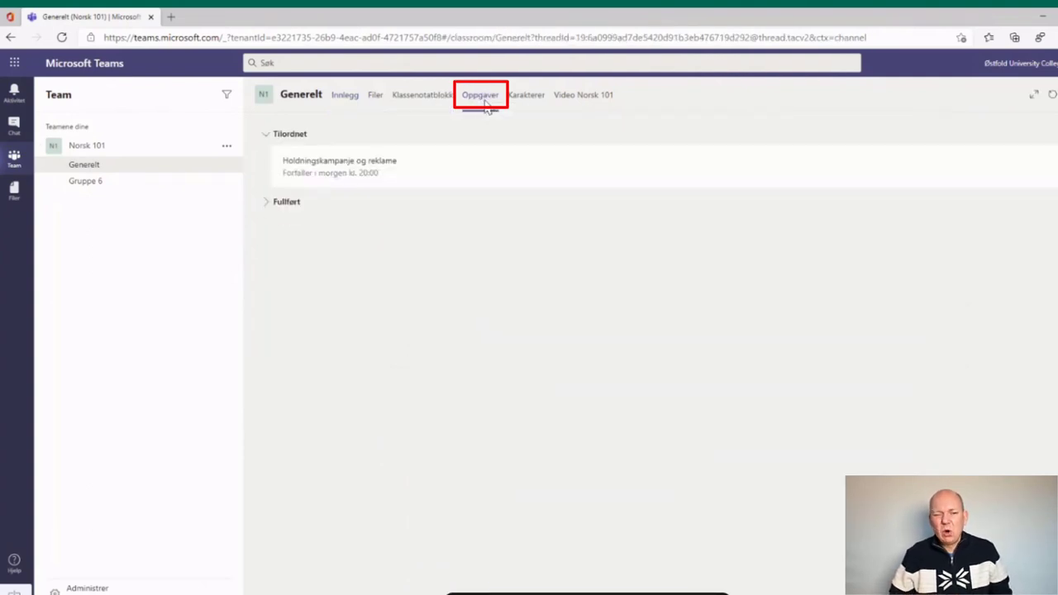
left_click(450, 167)
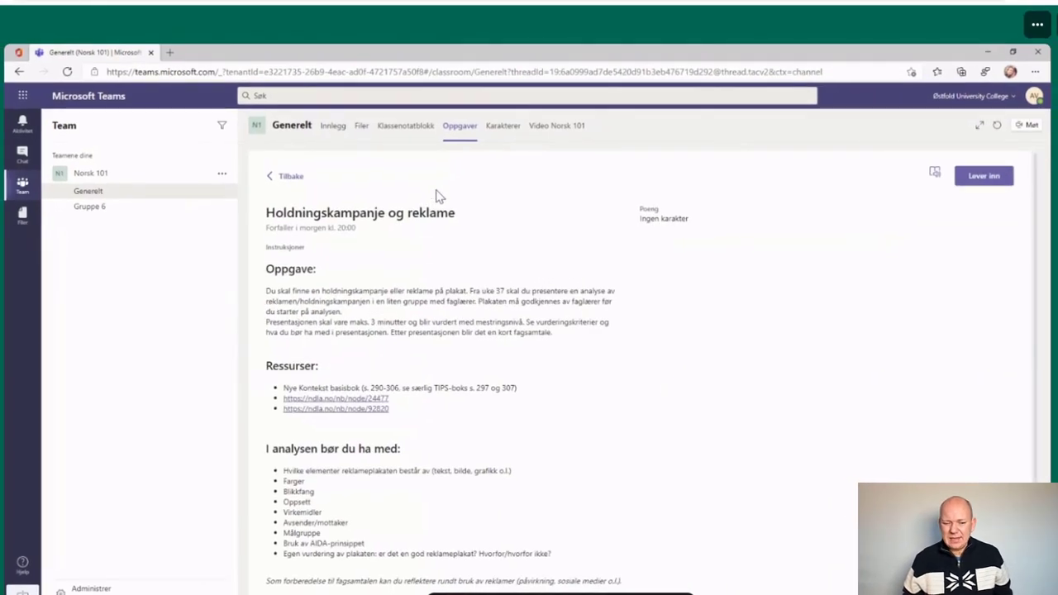
View the assignment's Holdningskampanjer reference material and close its web page.
scroll(341, 539, "down", 2)
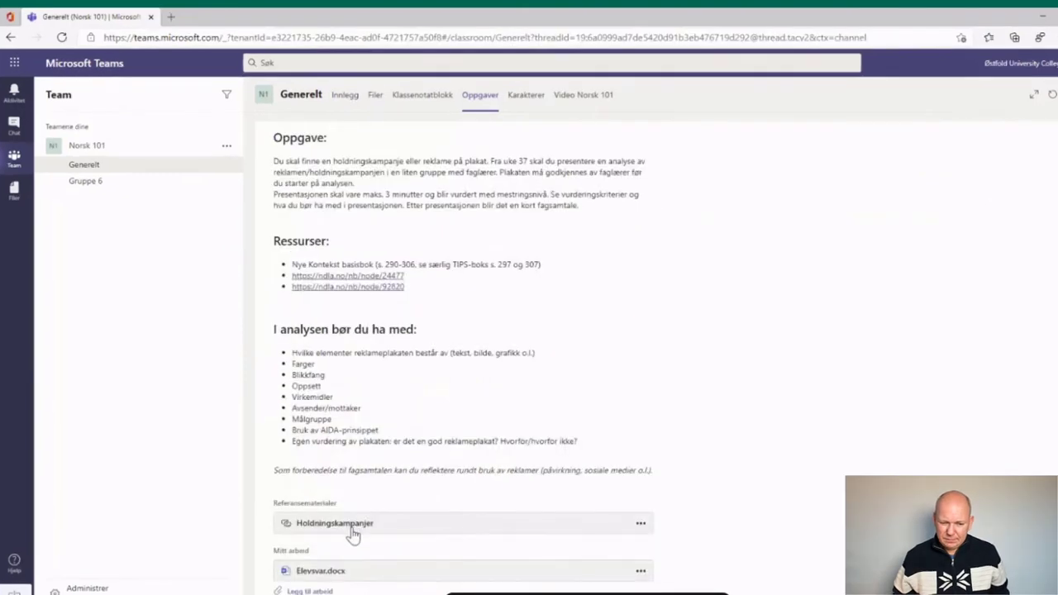
left_click(353, 534)
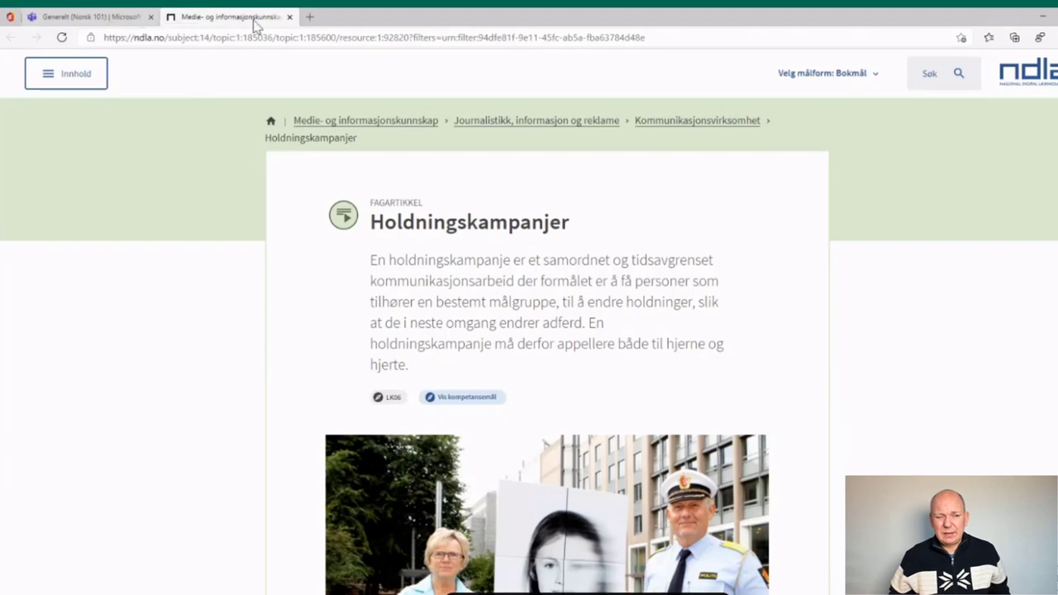
left_click(289, 17)
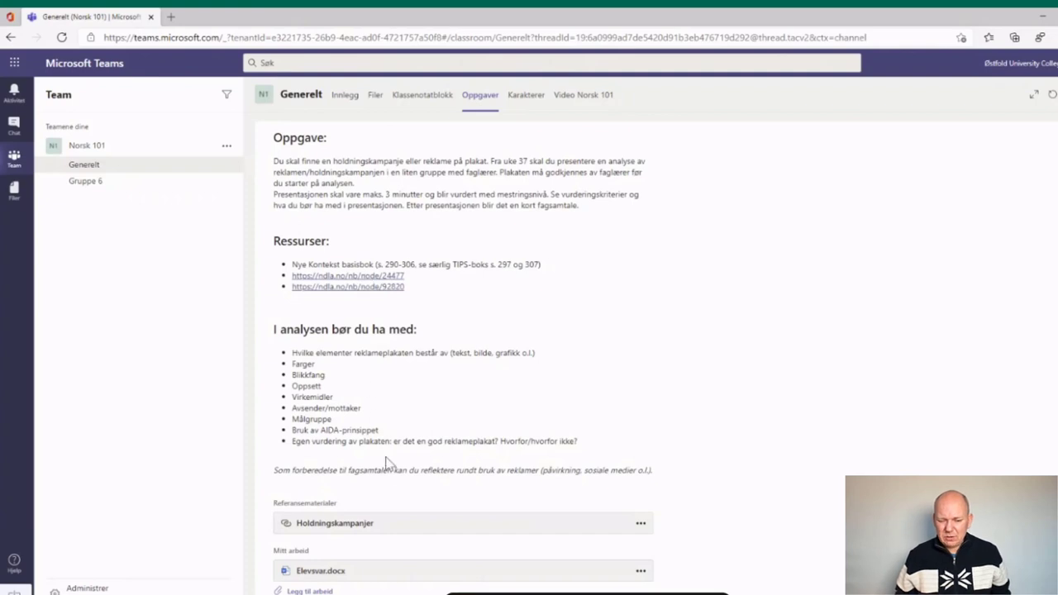
Write "Her kan eleven skrive svaret sitt." in the assignment's Elevsvar.docx and close the document.
left_click(385, 573)
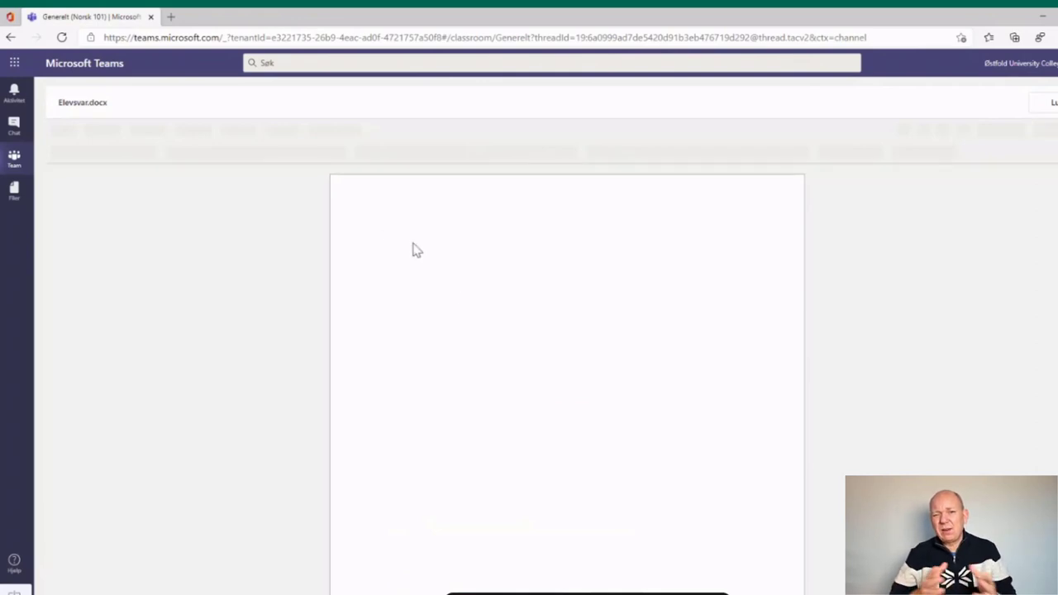
type("r kan eleven skrive svaret sitt.")
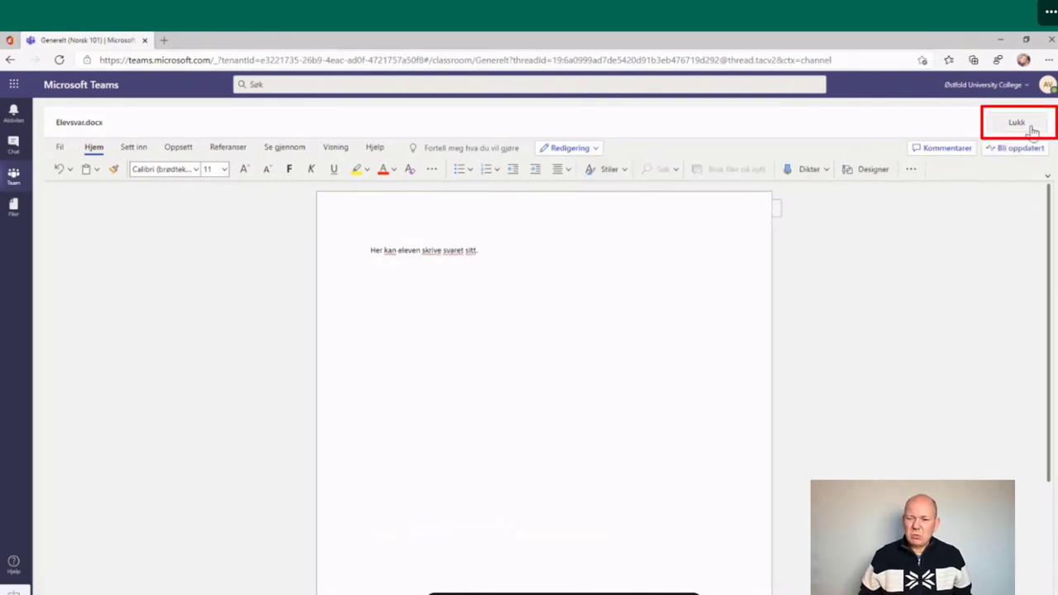
left_click(1016, 122)
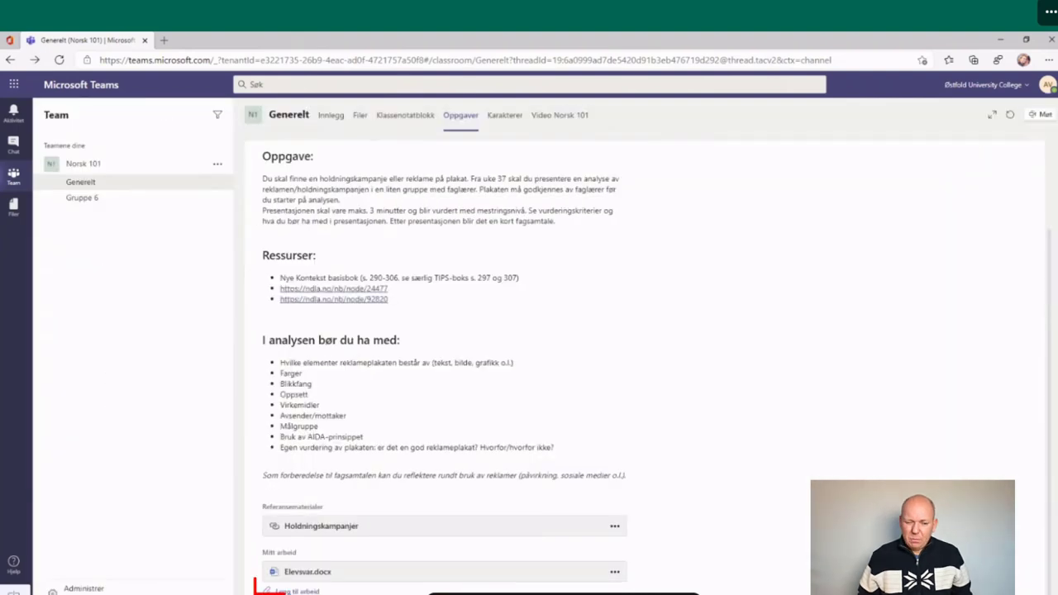
Attach elevtekst.docx from the device's Skrivebord folder to the assignment and hand in the work.
left_click(295, 587)
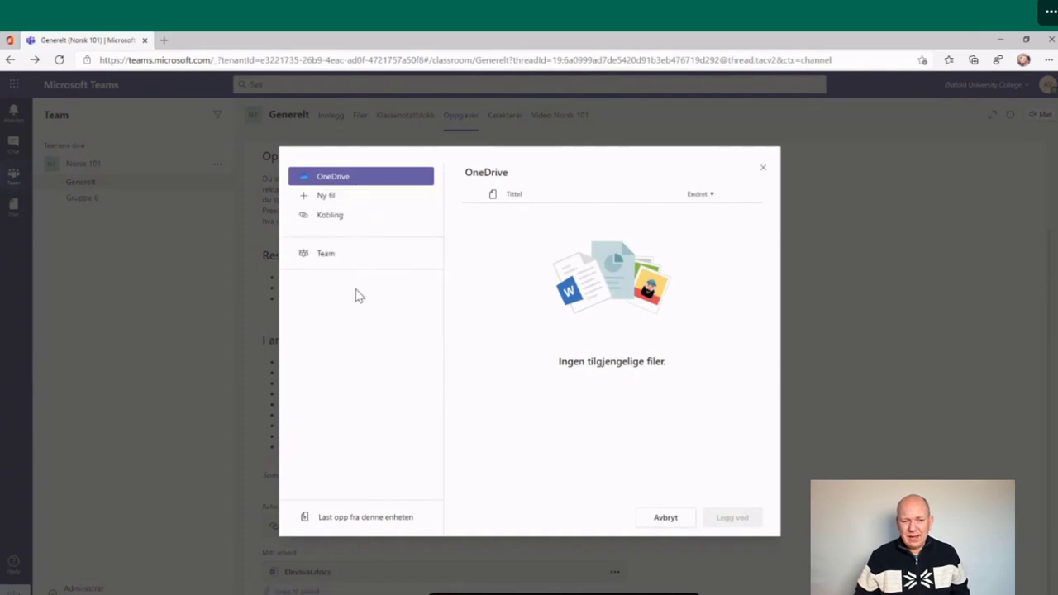
left_click(365, 257)
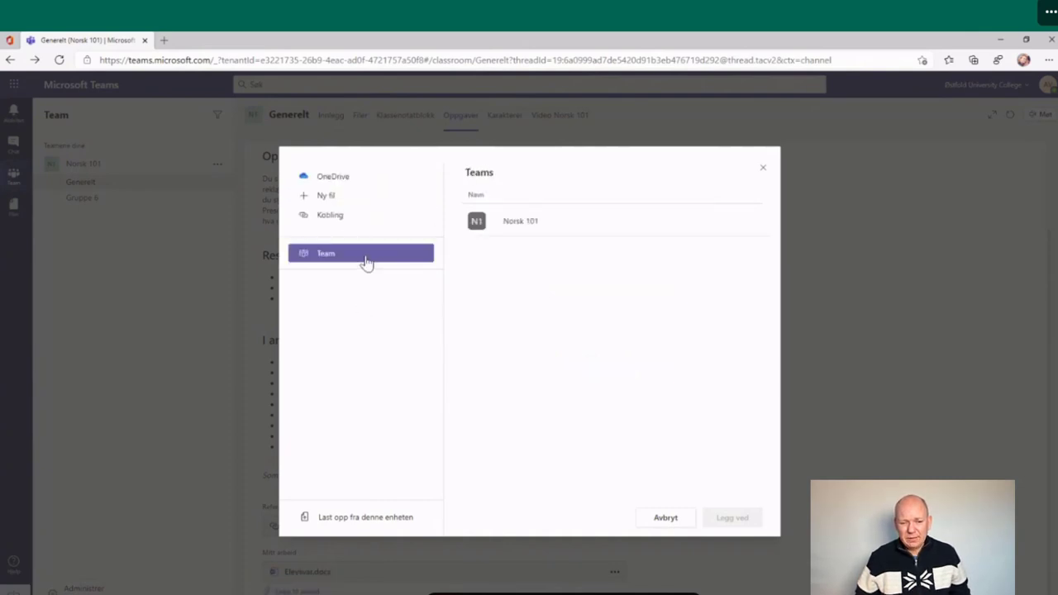
left_click(358, 518)
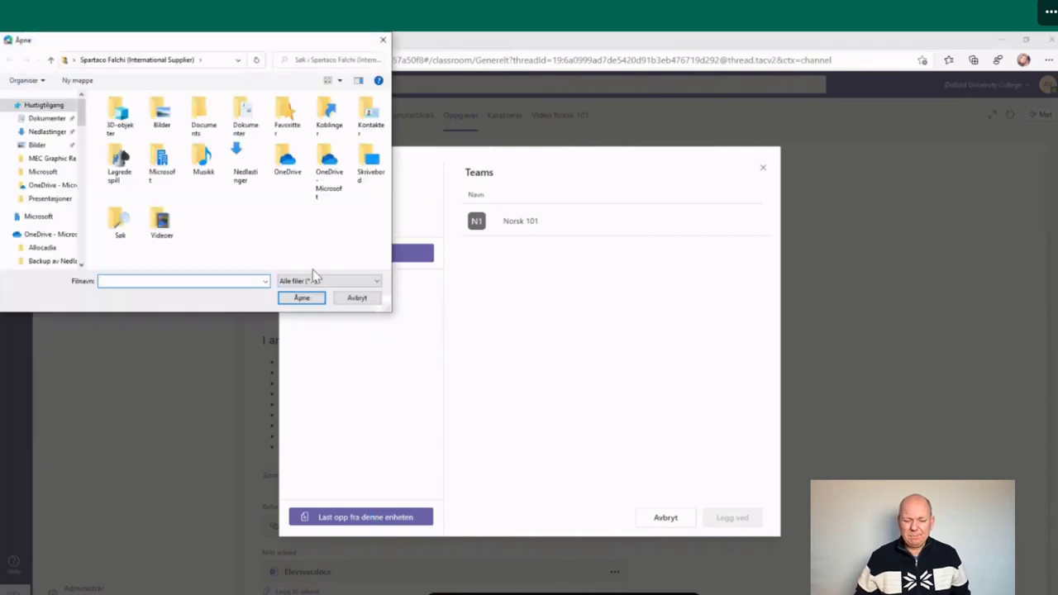
double_click(370, 161)
double_click(137, 112)
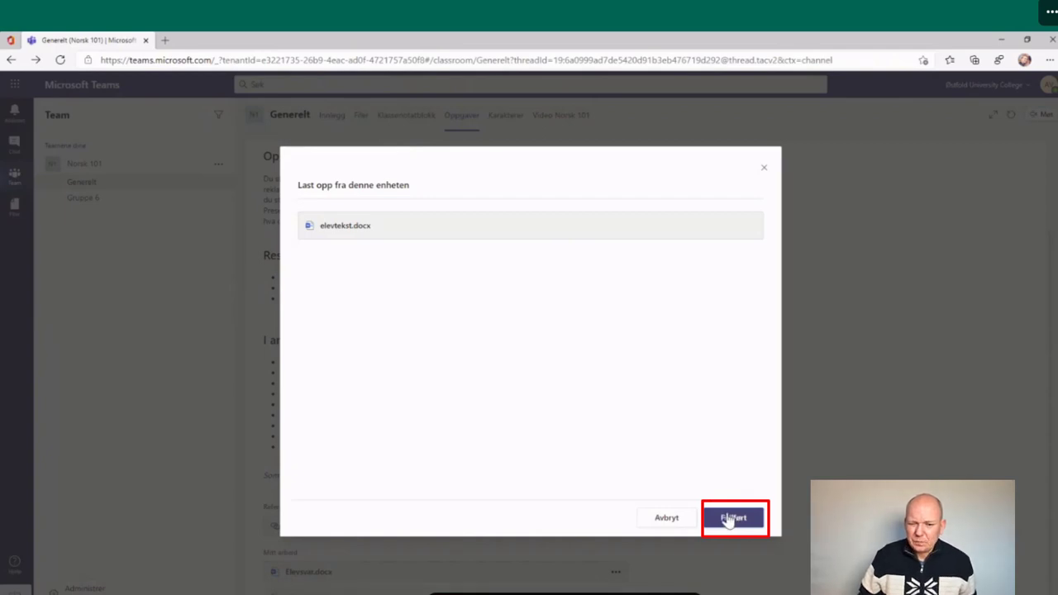
left_click(731, 519)
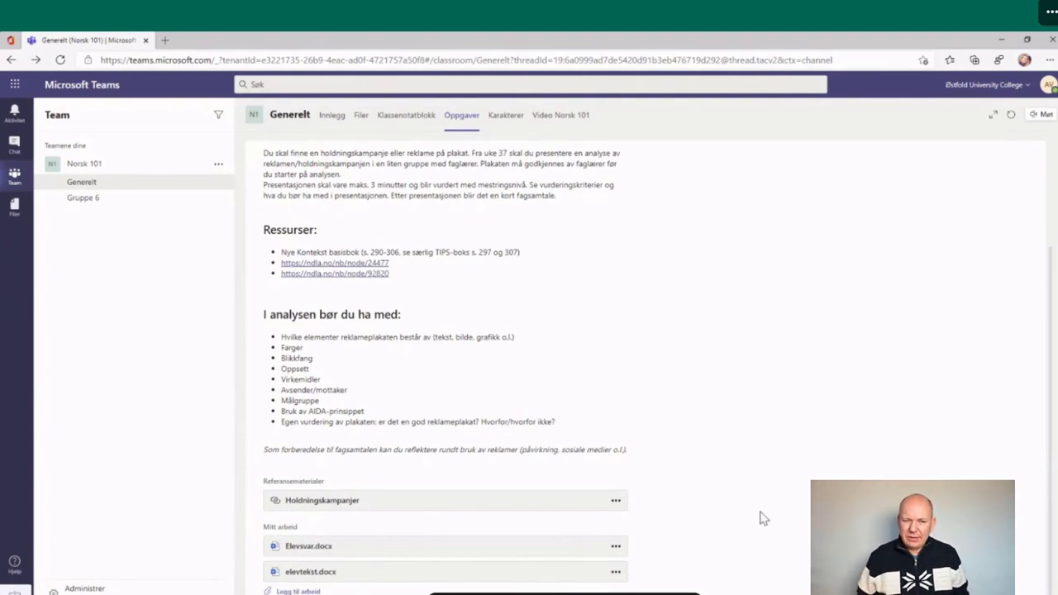
scroll(764, 518, "up", 3)
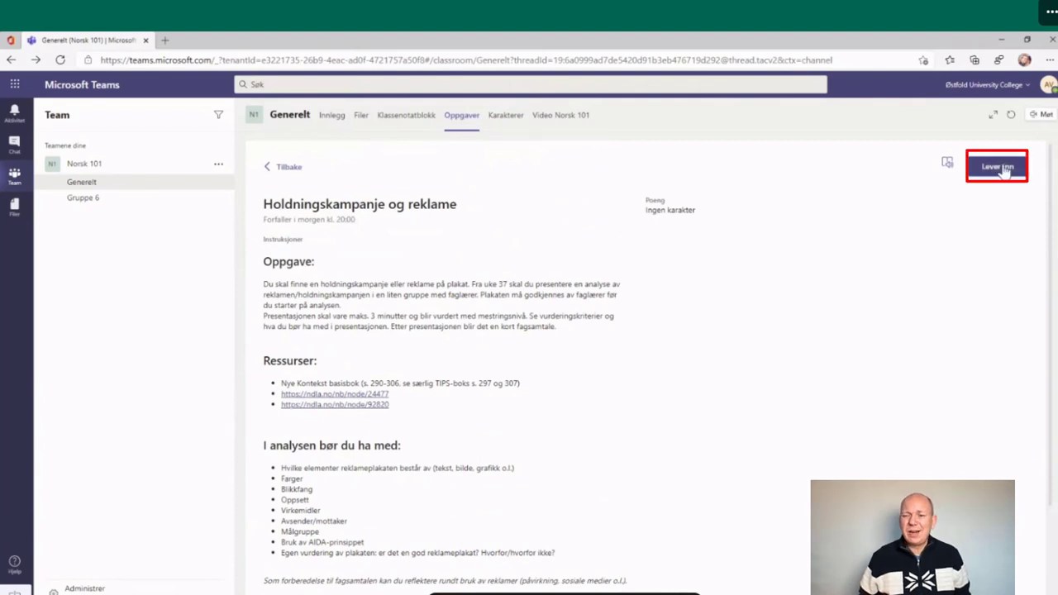
left_click(1003, 170)
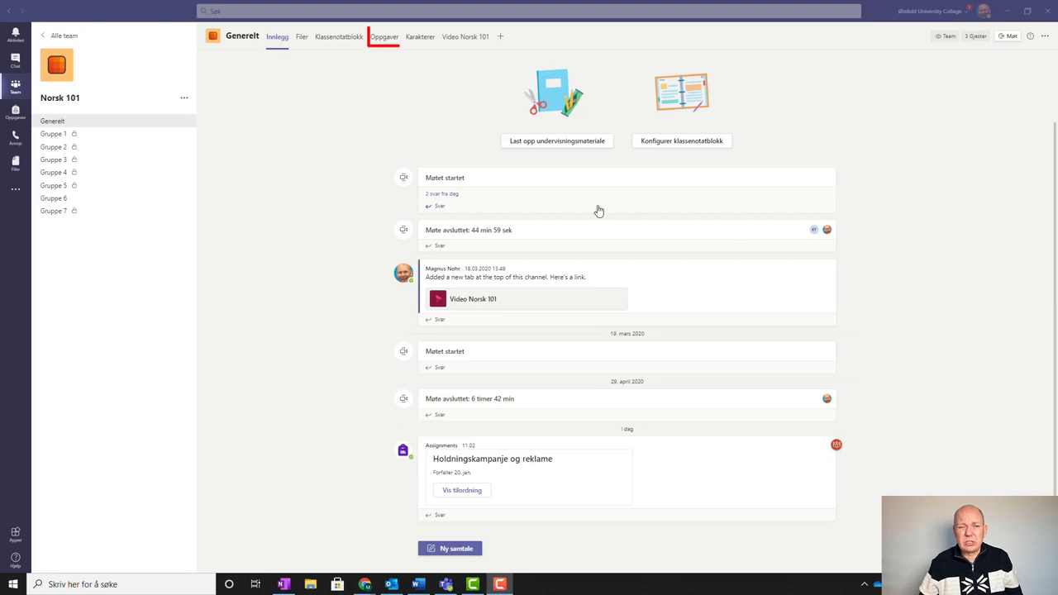
In the teacher's view of Norsk 101, open the handed-in student work for Holdningskampanje og reklame.
left_click(385, 38)
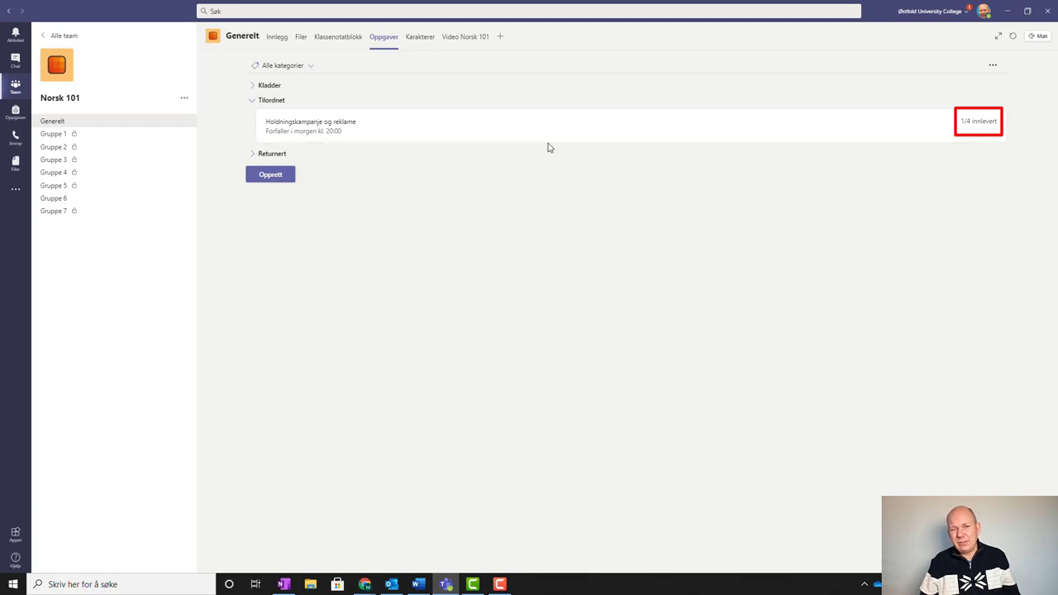
left_click(326, 129)
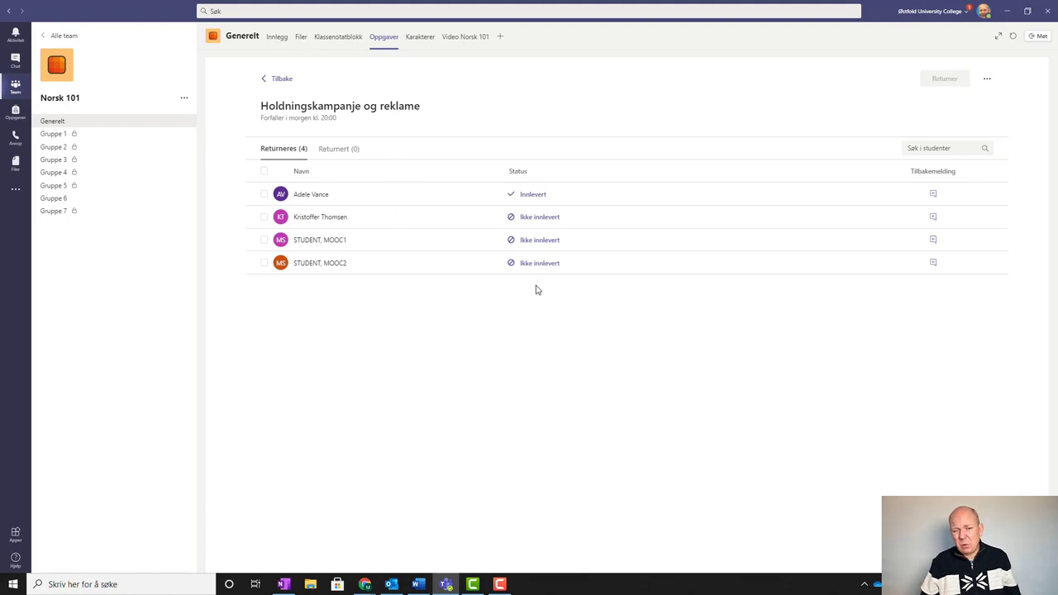
left_click(534, 198)
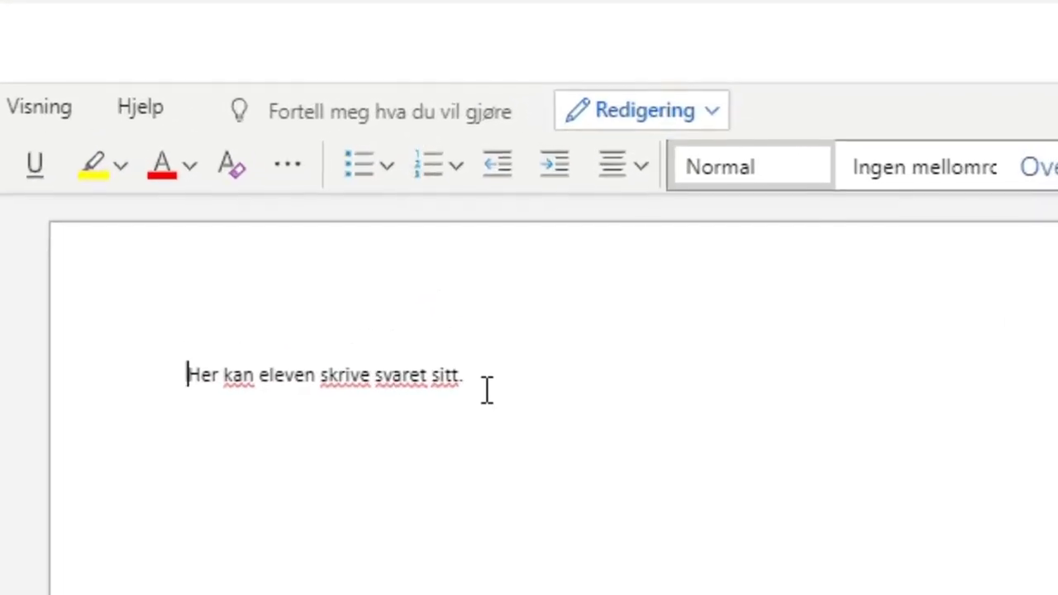
left_click_drag(415, 148, 381, 152)
left_click_drag(356, 382, 329, 378)
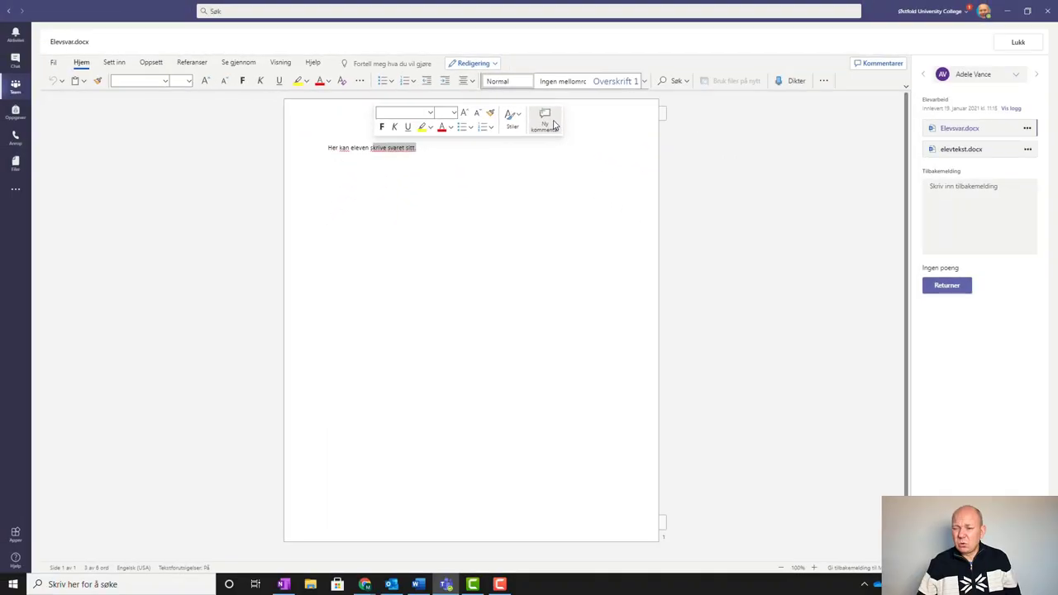
left_click(706, 166)
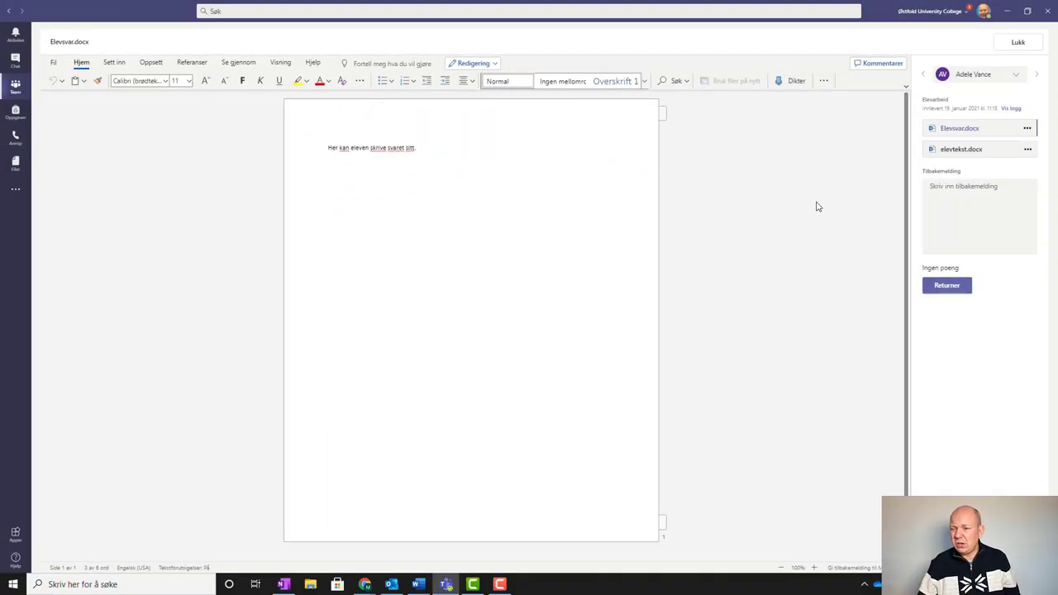
Open the student's elevtekst.docx and enter "Kommentar" as feedback on the work.
left_click(968, 158)
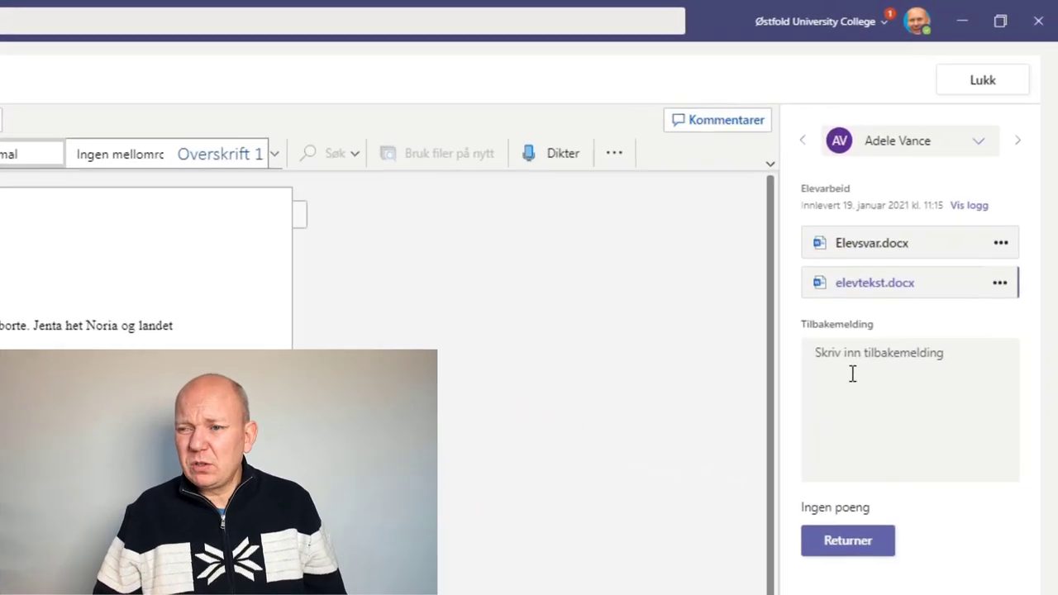
left_click(950, 197)
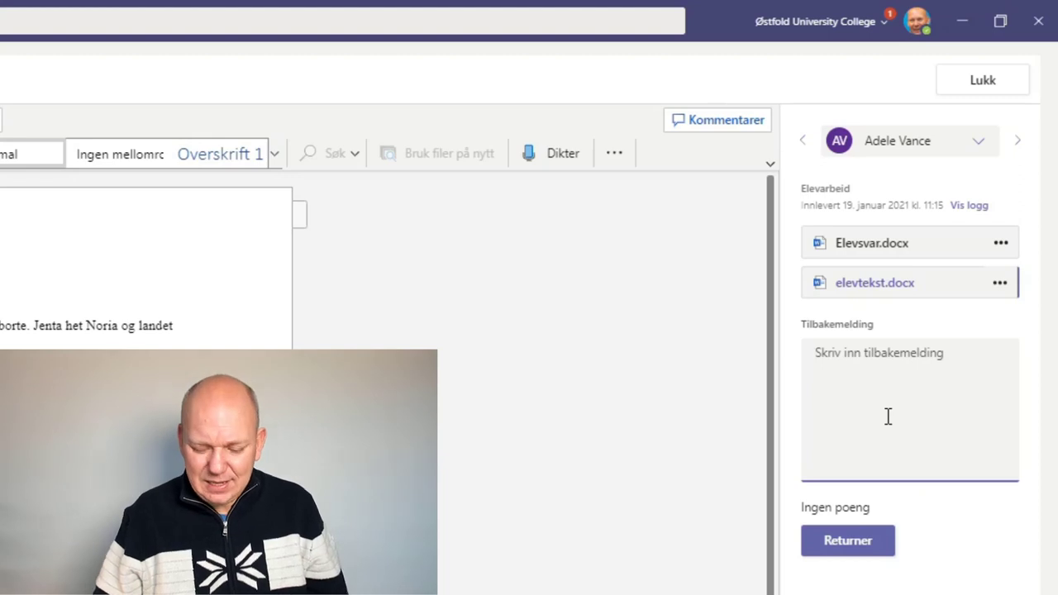
type("Kommentar")
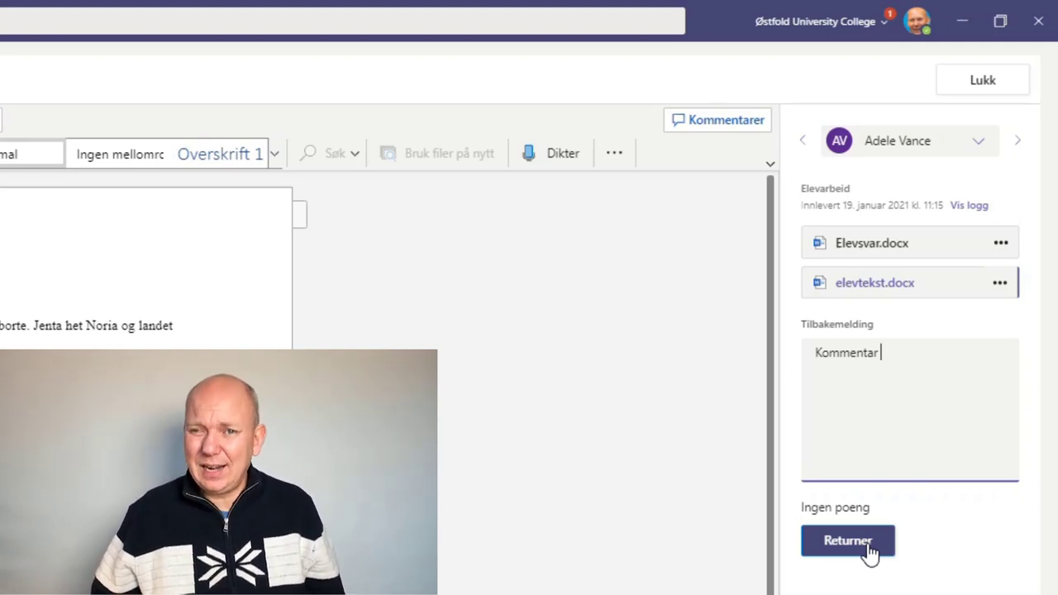
left_click(868, 548)
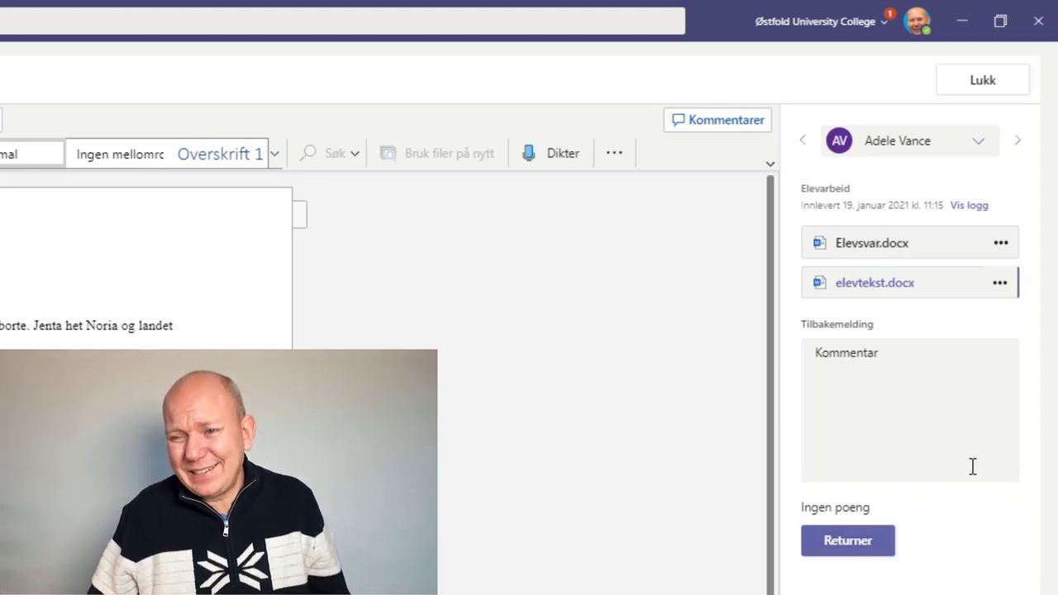
Look through the next two students' submissions, go back to the first student's work and close the document view.
left_click(979, 144)
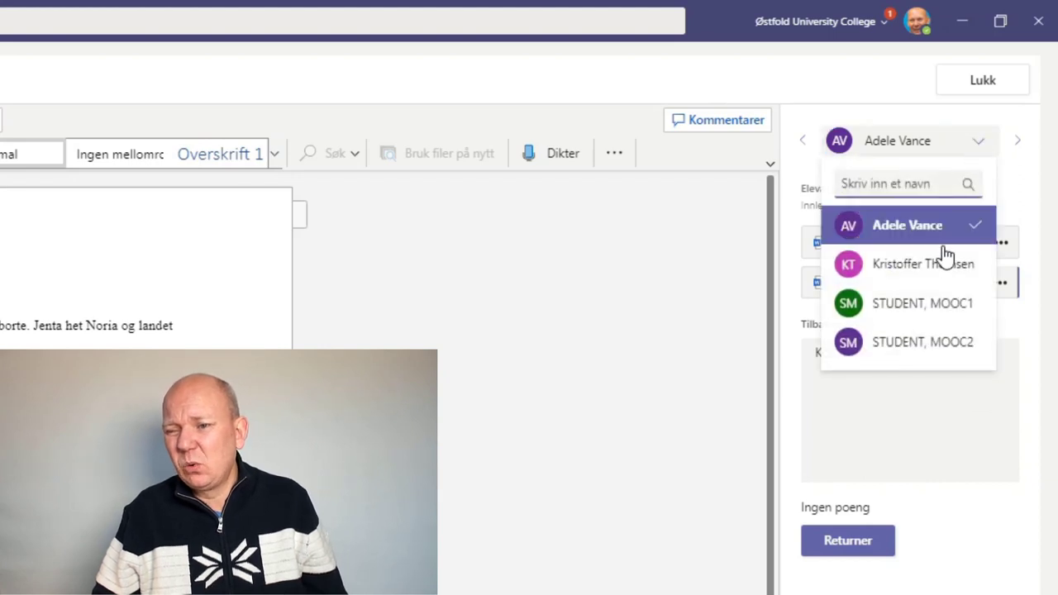
left_click(937, 273)
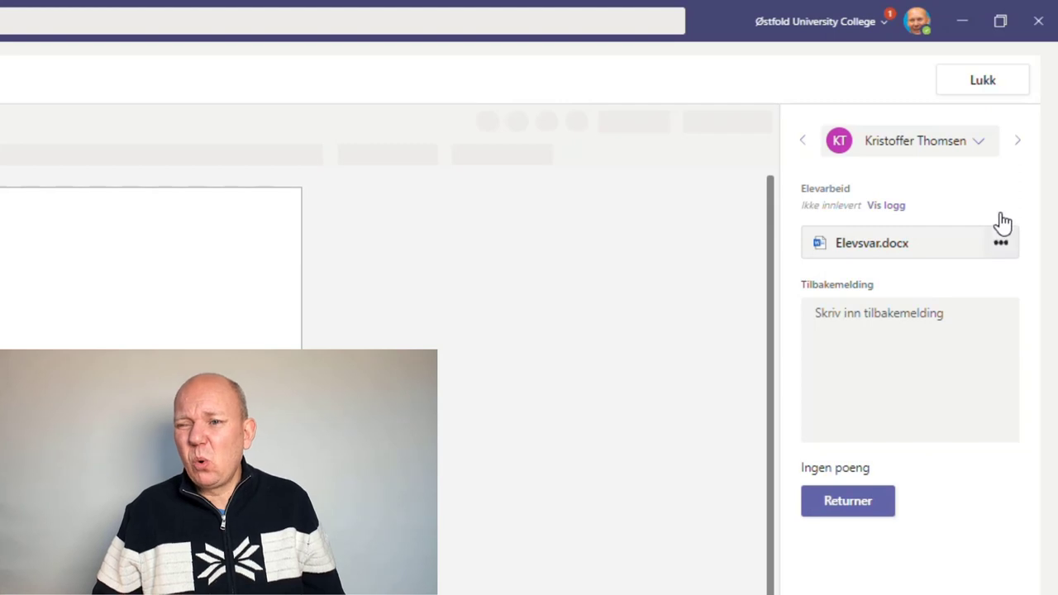
left_click(1019, 147)
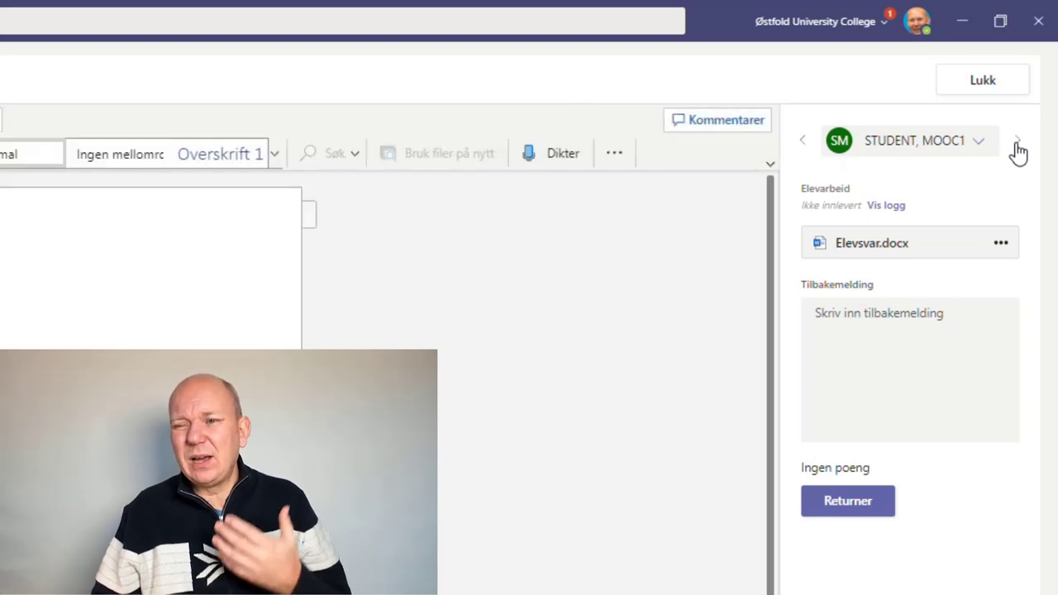
left_click(941, 331)
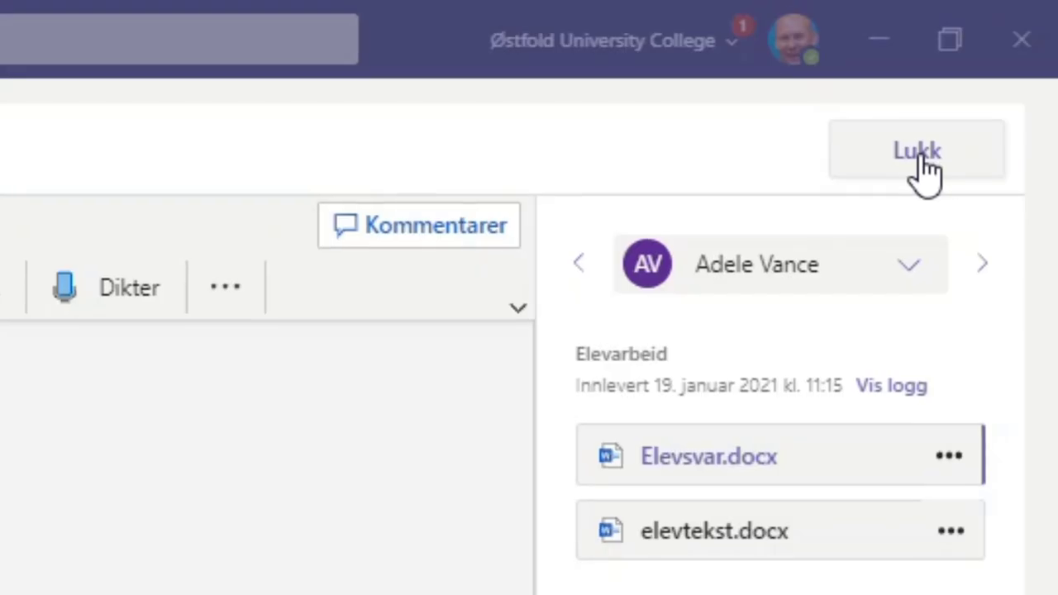
left_click(923, 166)
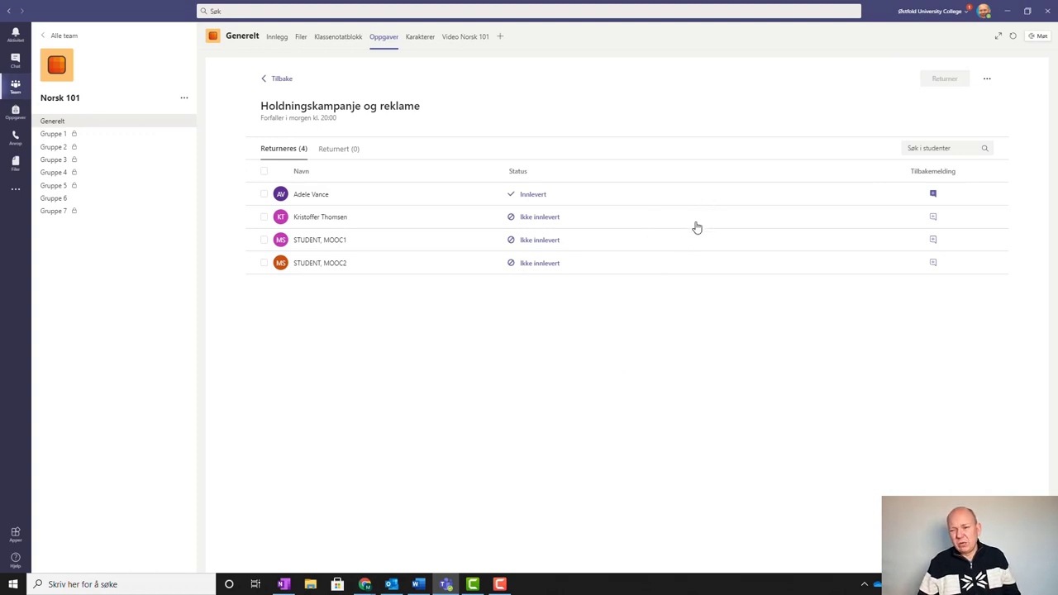
Return the assignment only to the student who has handed it in, leaving the other students unselected.
left_click(264, 196)
left_click(265, 217)
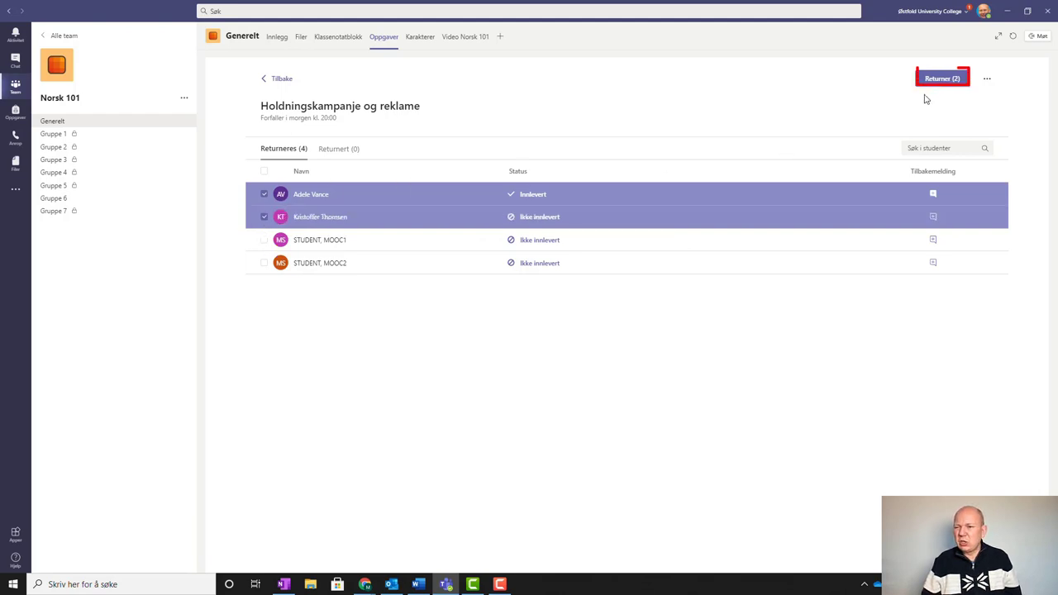
left_click(265, 217)
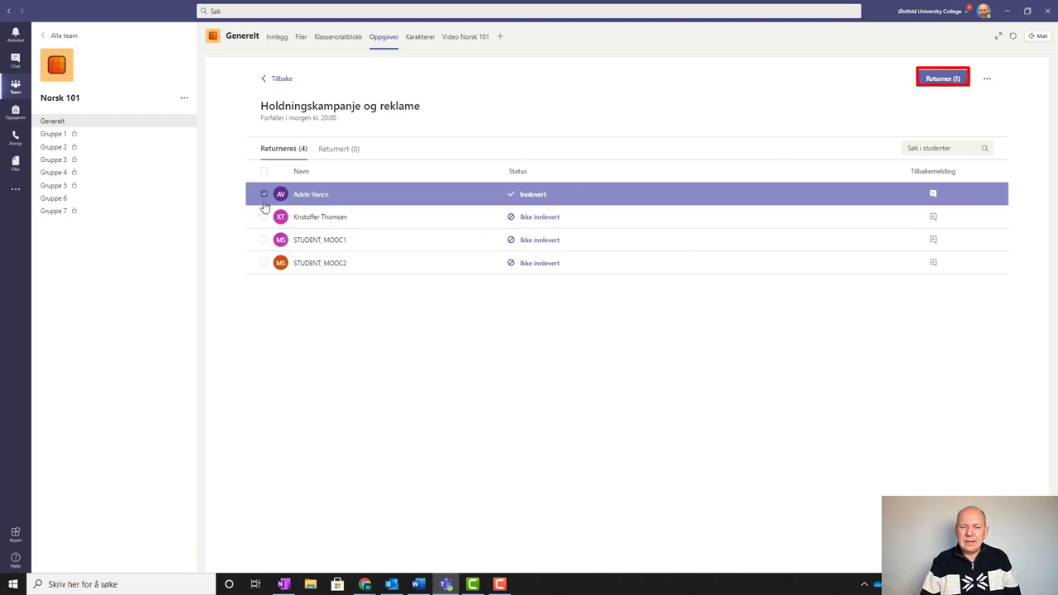
left_click(949, 83)
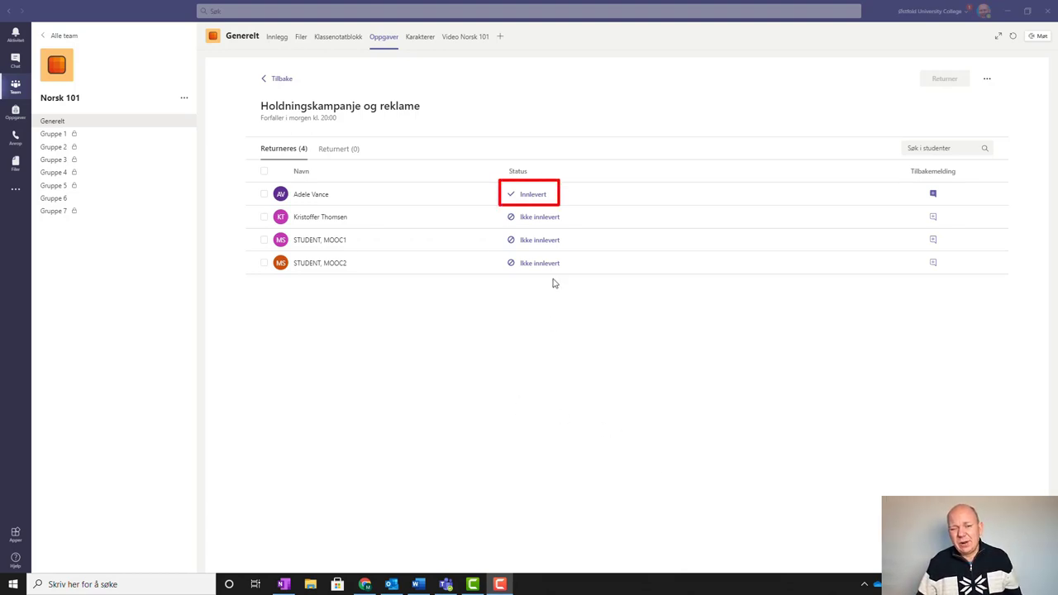
Open the handed-in student's work for Holdningskampanje og reklame and show its submission log.
left_click(533, 195)
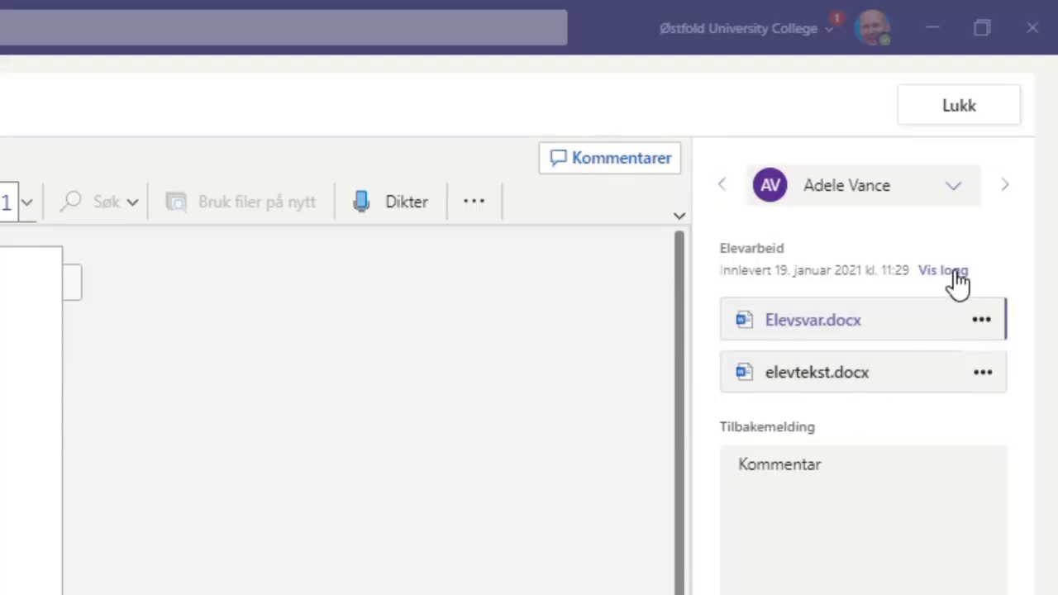
left_click(956, 276)
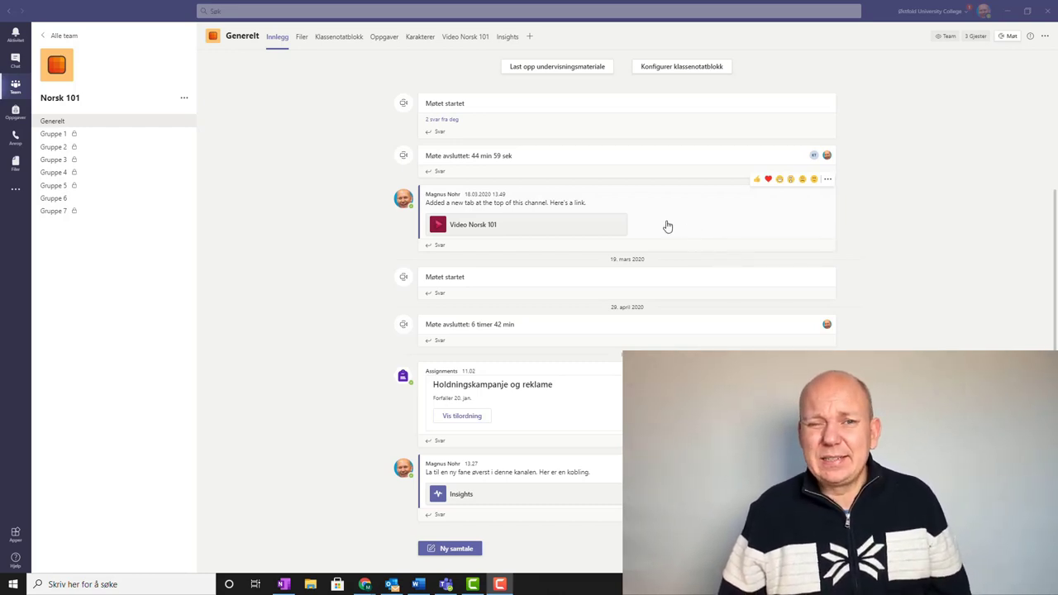
Open the class grades overview and examine the available actions for the handed-in Holdningskampanje og reklame submission, leaving it unreturned.
left_click(417, 40)
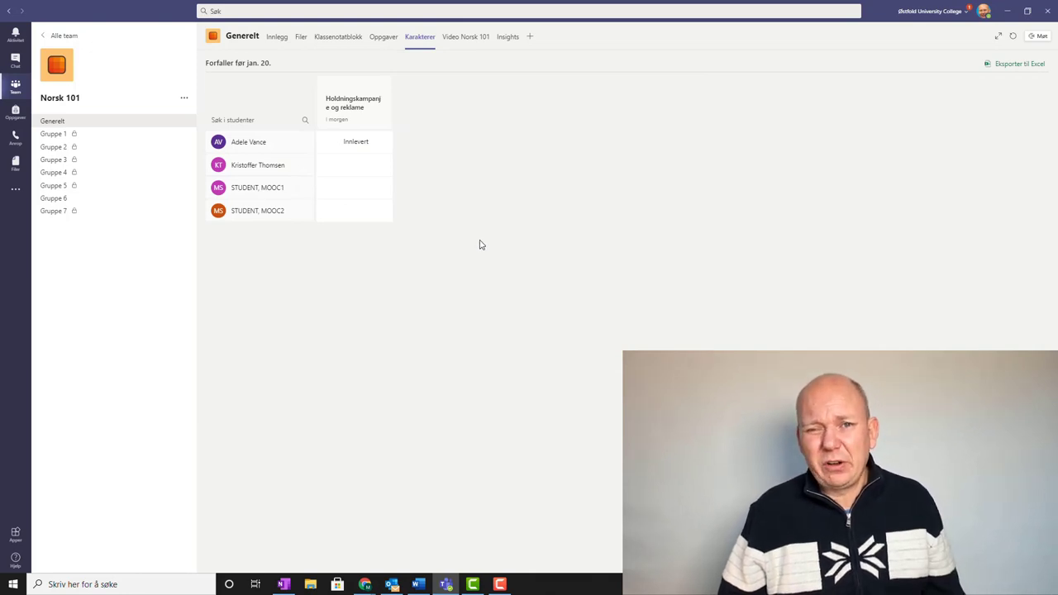
left_click(385, 145)
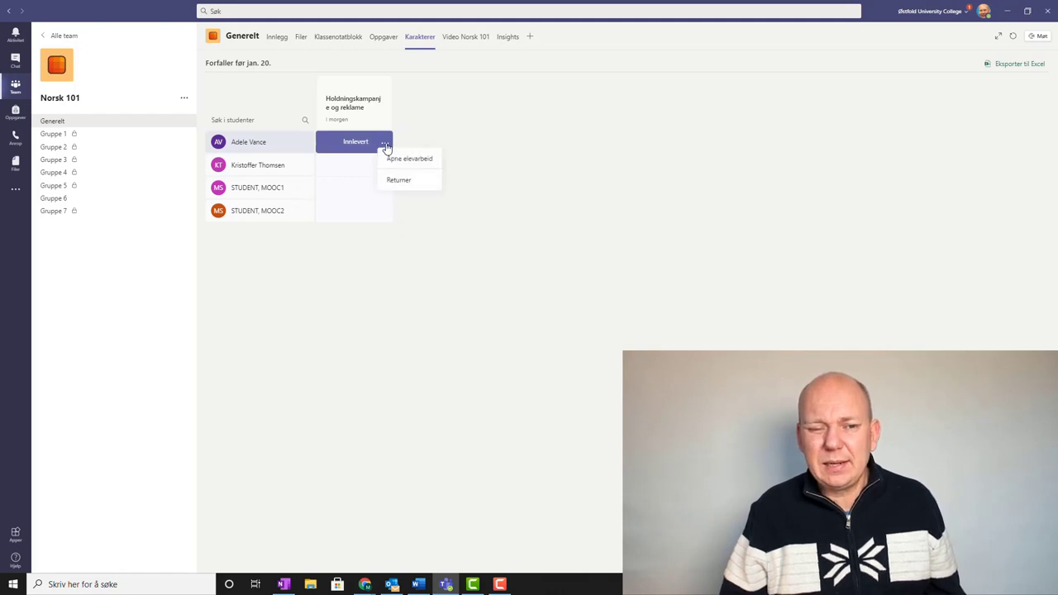
left_click(418, 158)
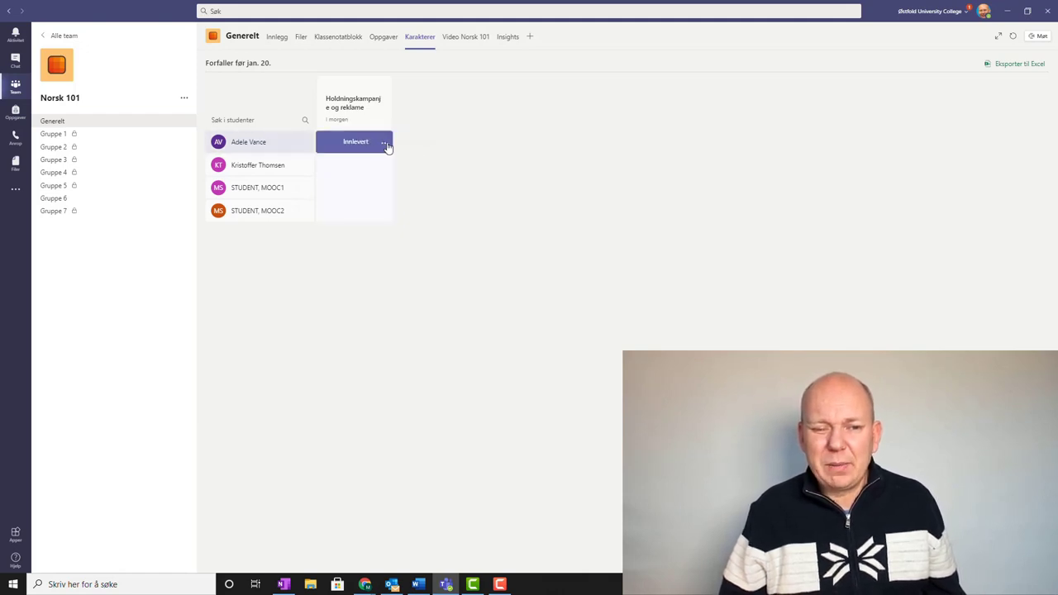
left_click(385, 145)
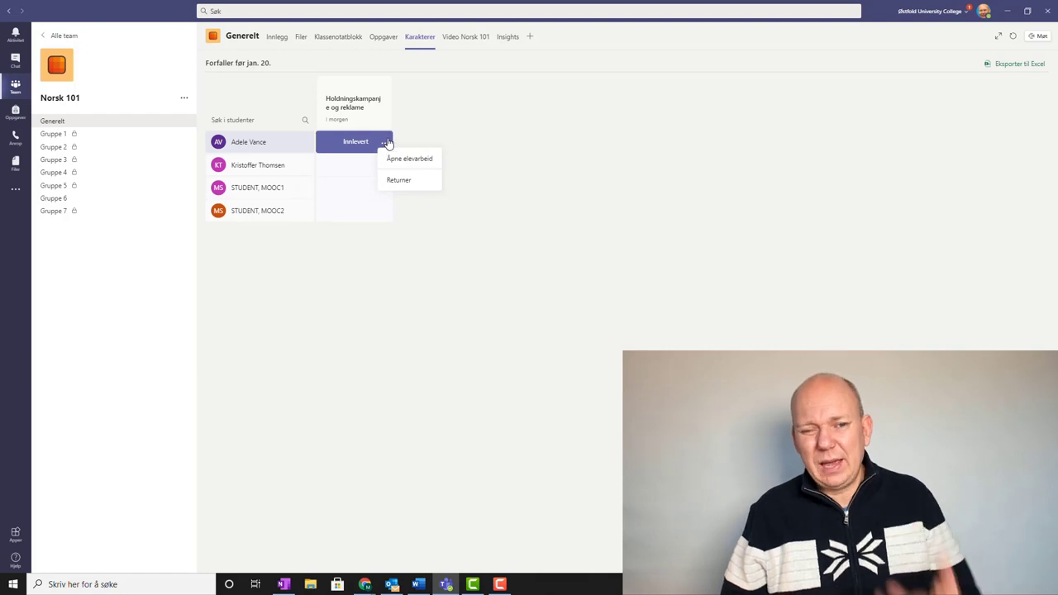
left_click(668, 278)
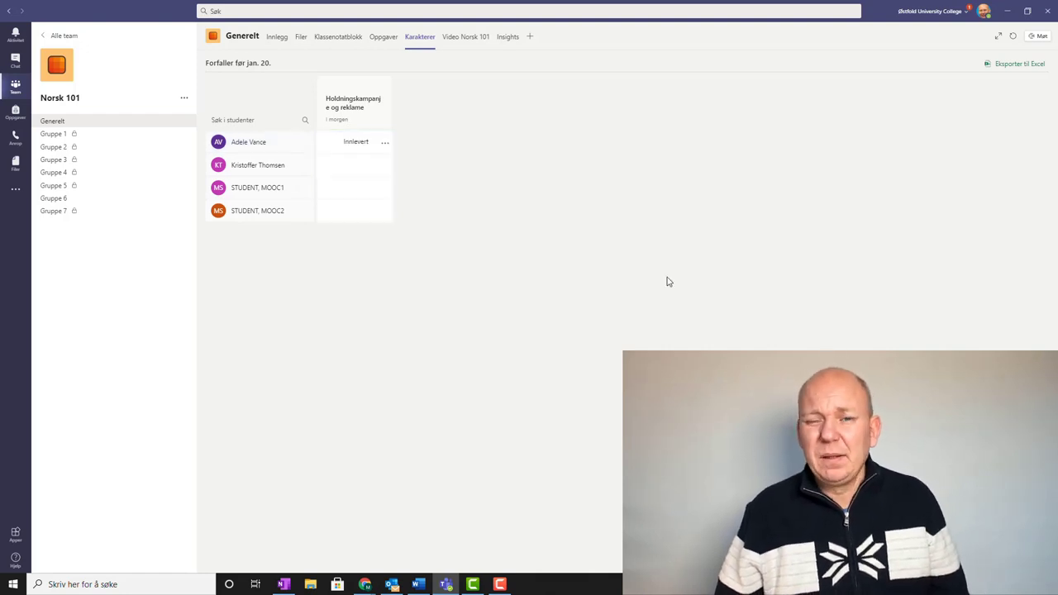